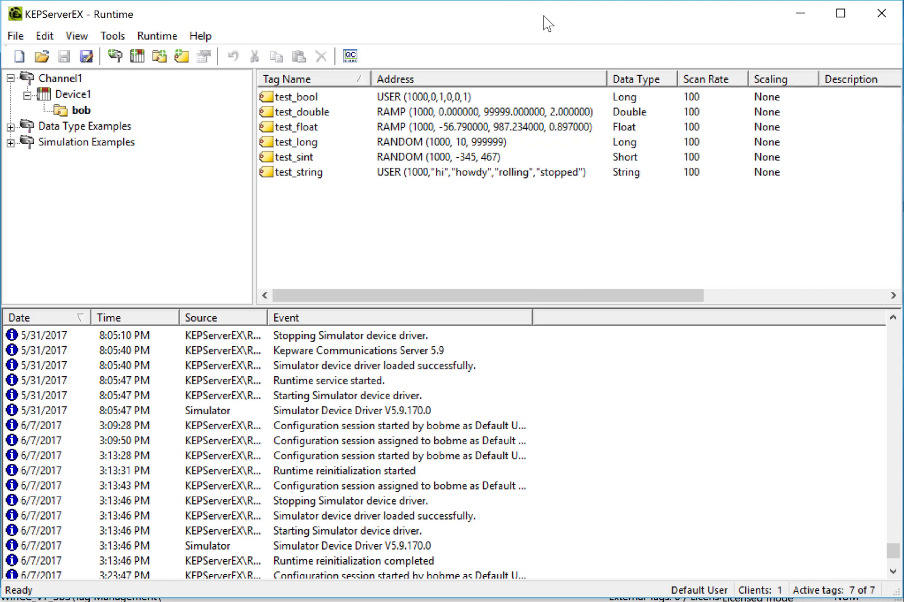
Step: Bring KEPServerEX Runtime forward and show the six test tags in Channel1 > Device1 > bob
key(alt+Tab)
click(81, 111)
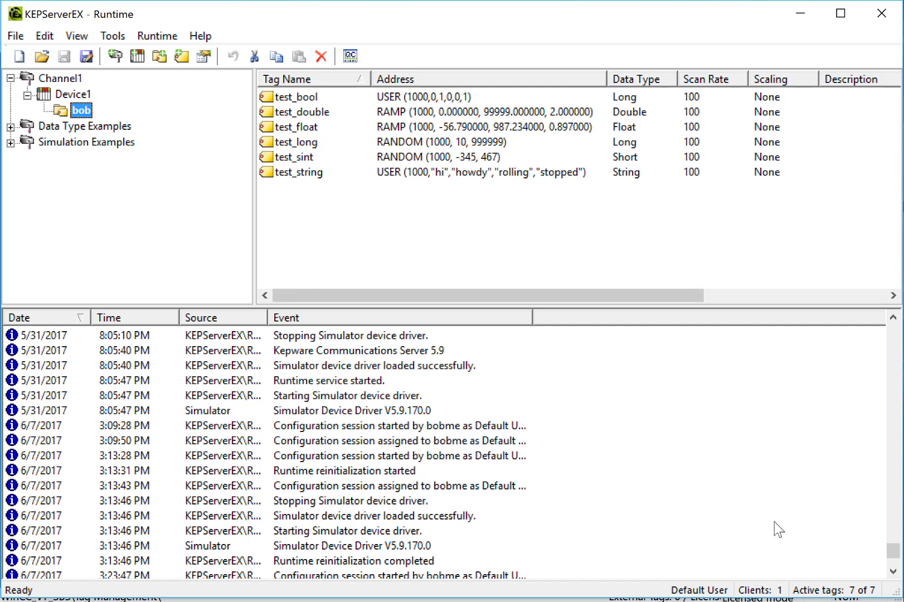
Step: Open KEPServerEX OPC UA Configuration from the tray and select endpoint opc.tcp://127.0.0.1:49320
click(766, 601)
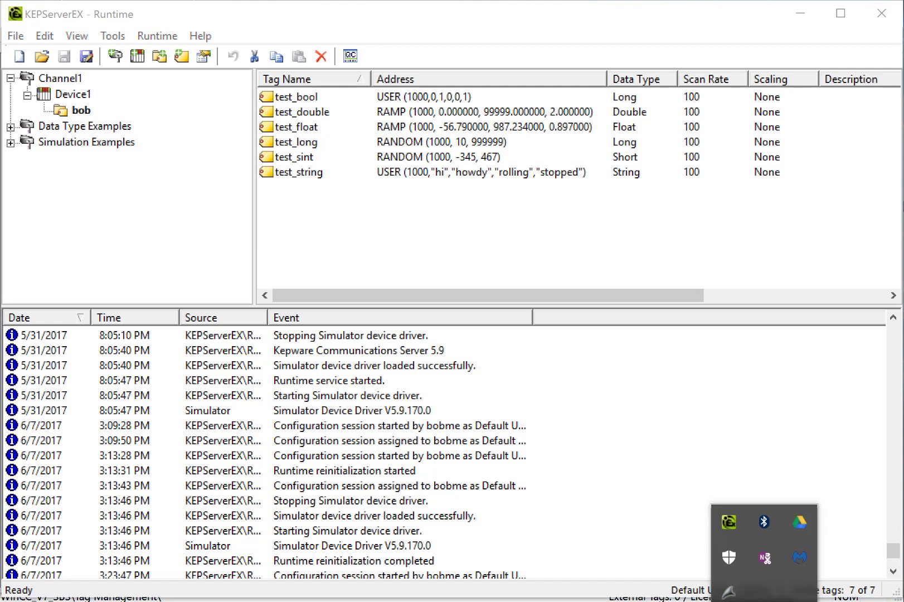
right_click(733, 516)
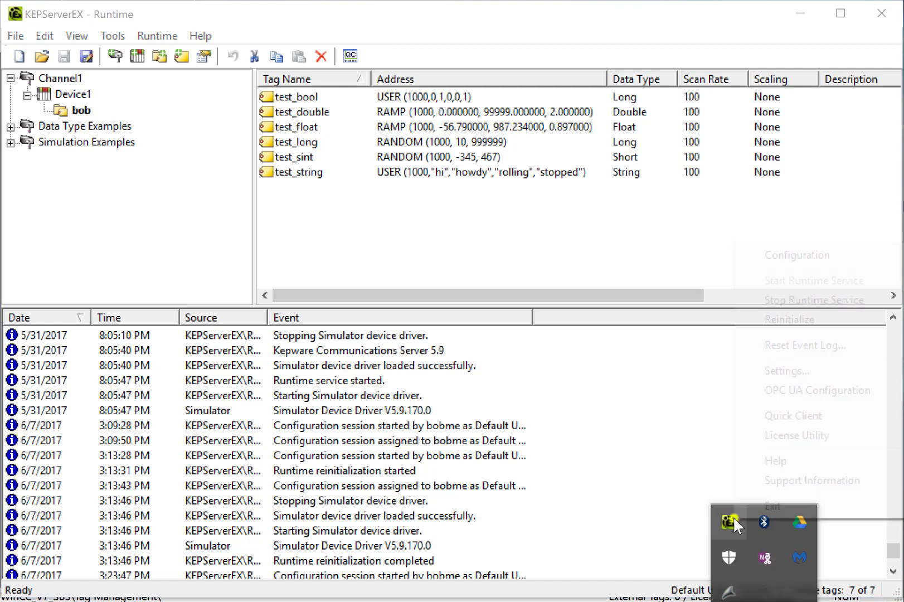
click(781, 389)
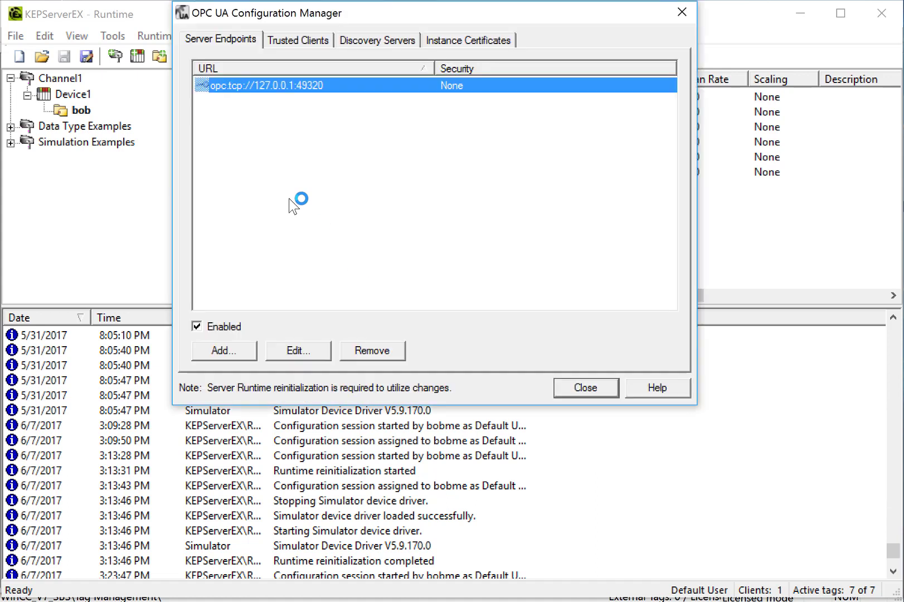
drag(448, 18, 439, 85)
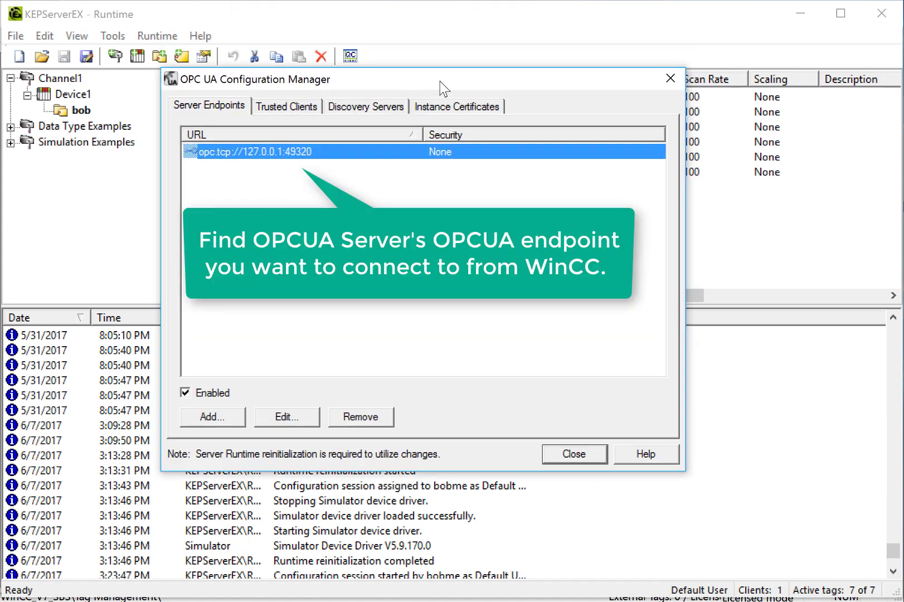
click(200, 111)
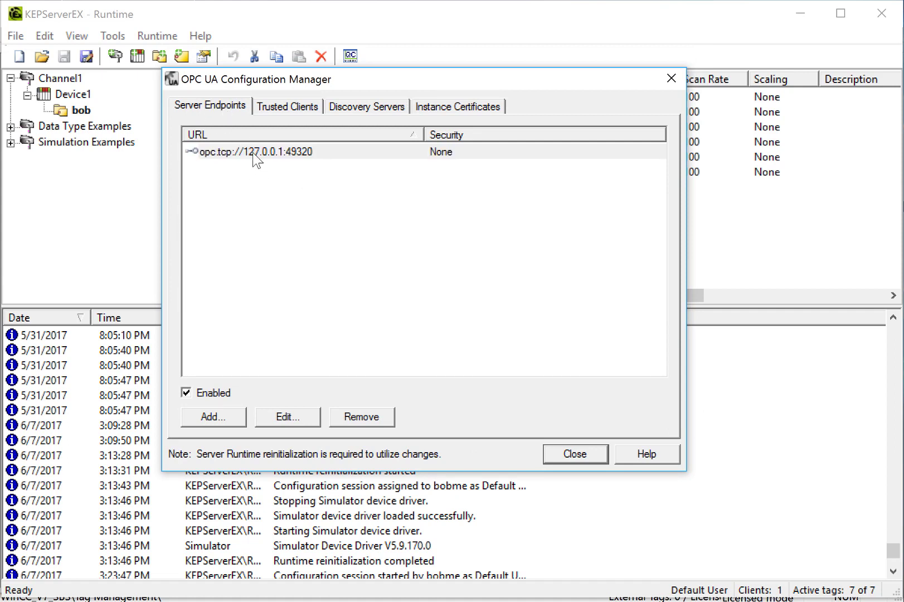
click(252, 153)
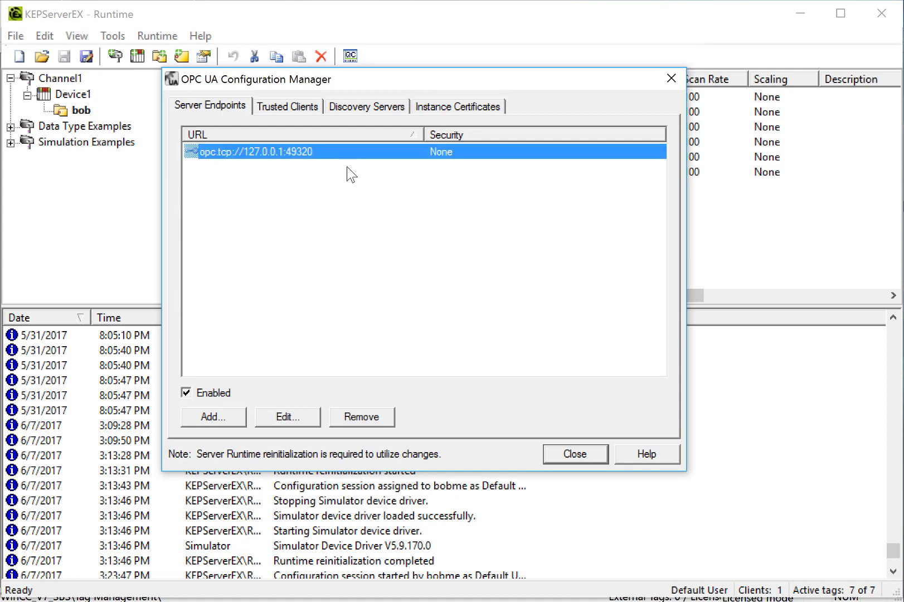
Step: Copy the URL opc.tcp://127.0.0.1:49320 from the endpoint definition, then close both OPC UA dialogs
double_click(279, 151)
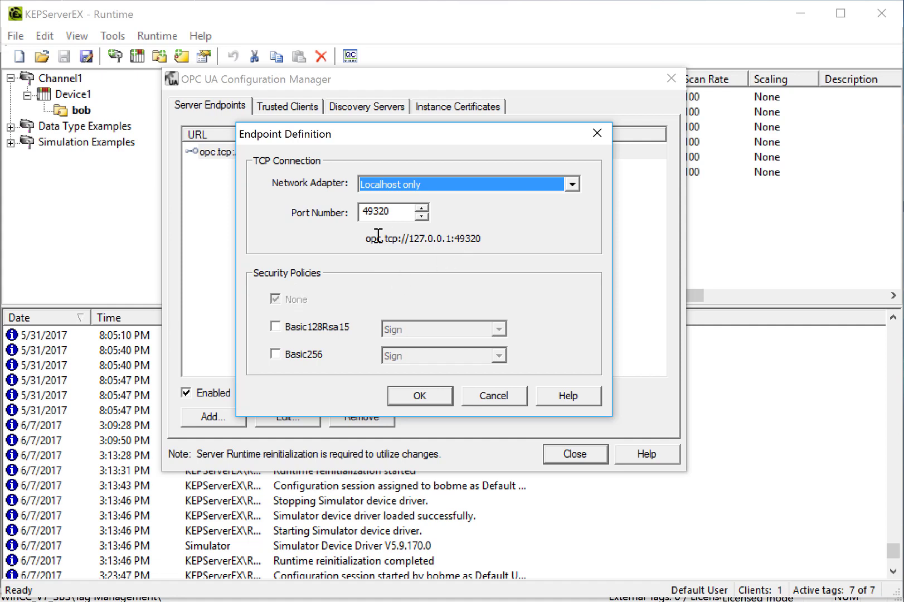
drag(364, 239, 490, 241)
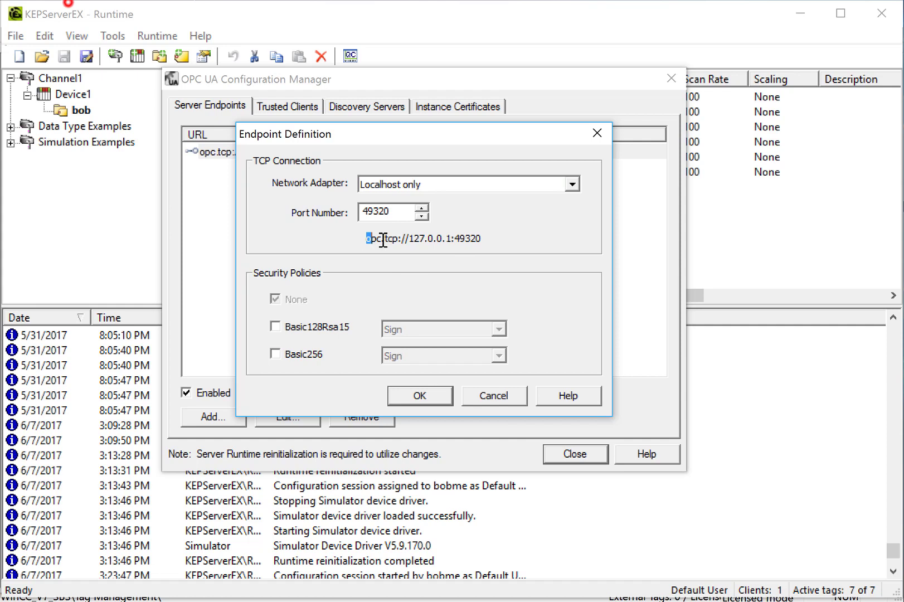
right_click(465, 234)
click(471, 293)
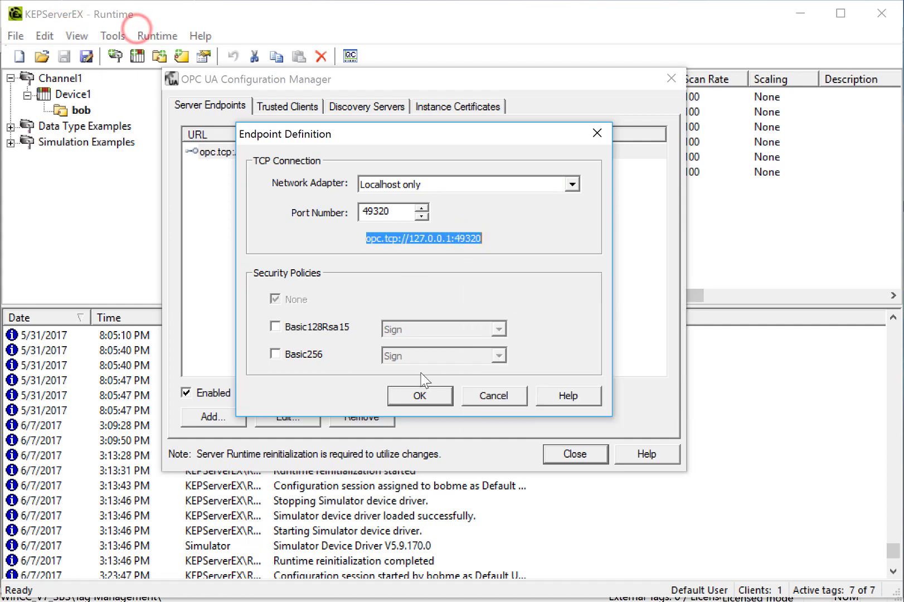
click(420, 395)
click(568, 449)
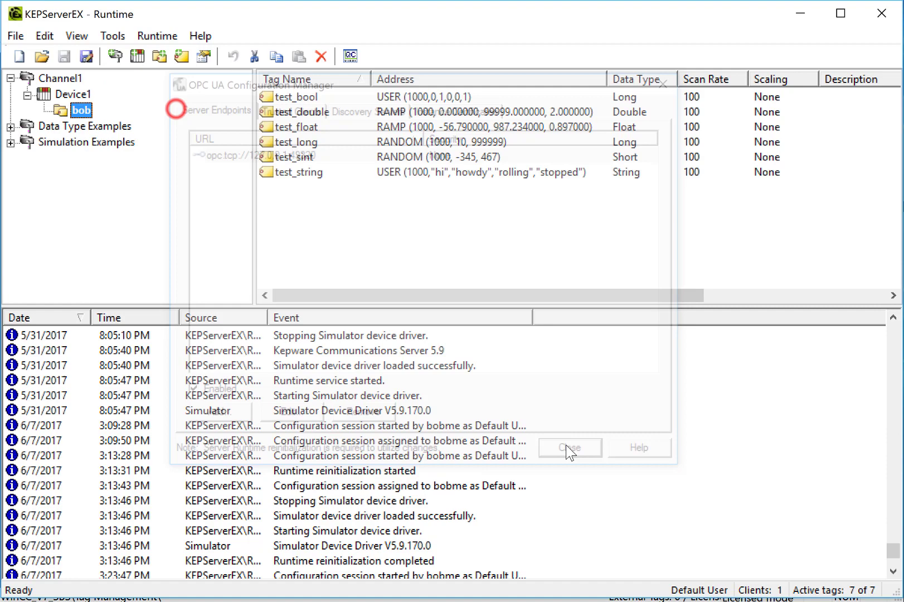
Step: Minimize KEPServerEX and open Tag Management in the WinCC_V7_SBS project
click(801, 14)
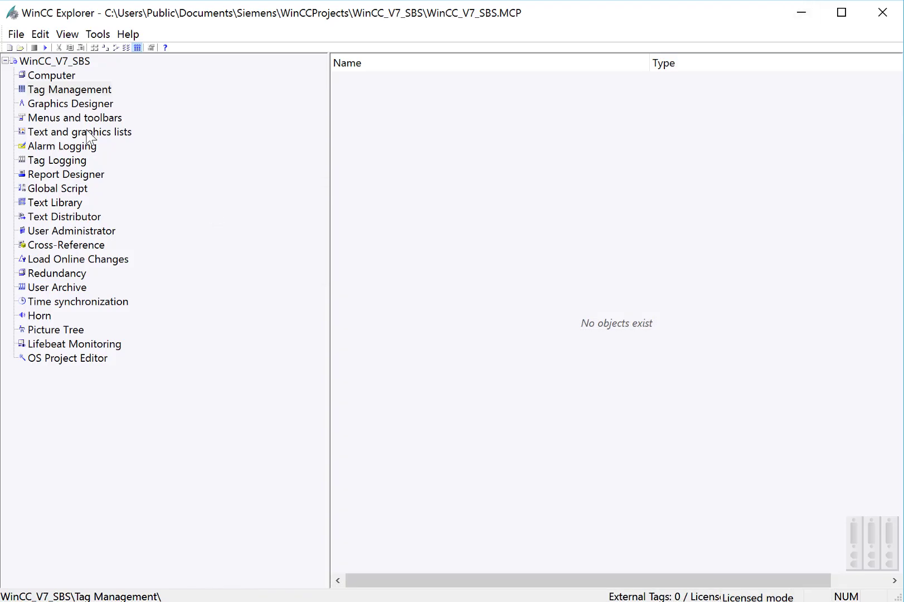
double_click(84, 95)
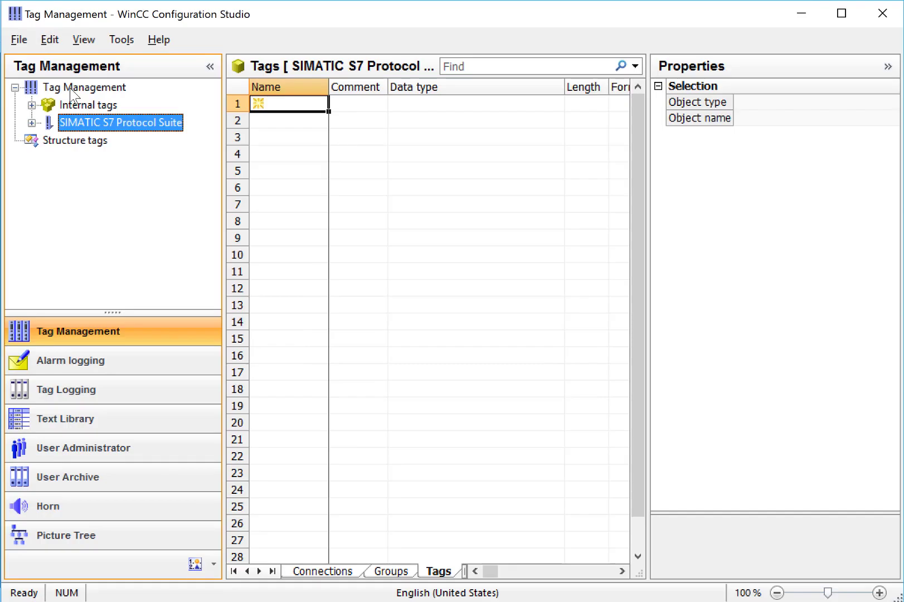
Step: Add the OPC UA WinCC Channel communication driver to Tag Management
click(81, 87)
right_click(71, 88)
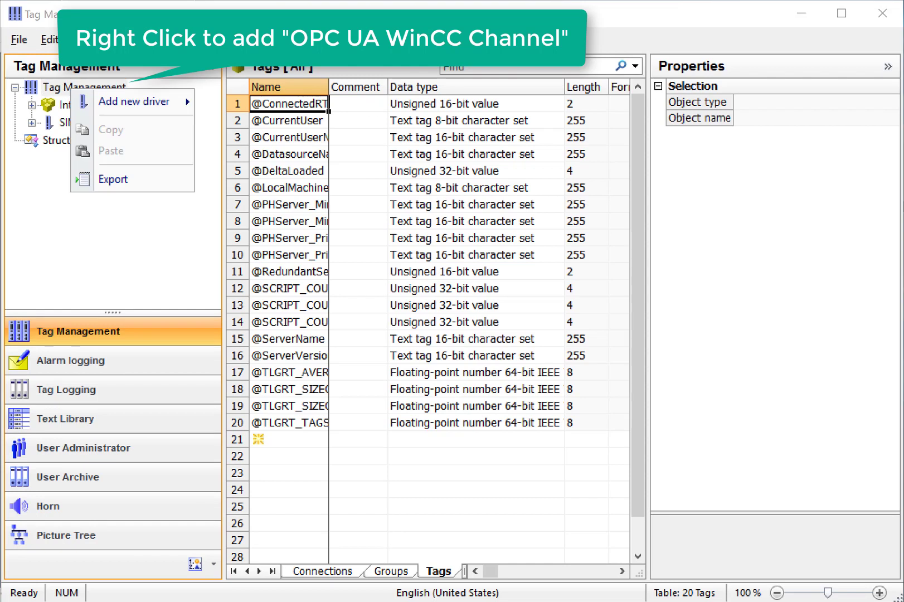
mouse_move(133, 101)
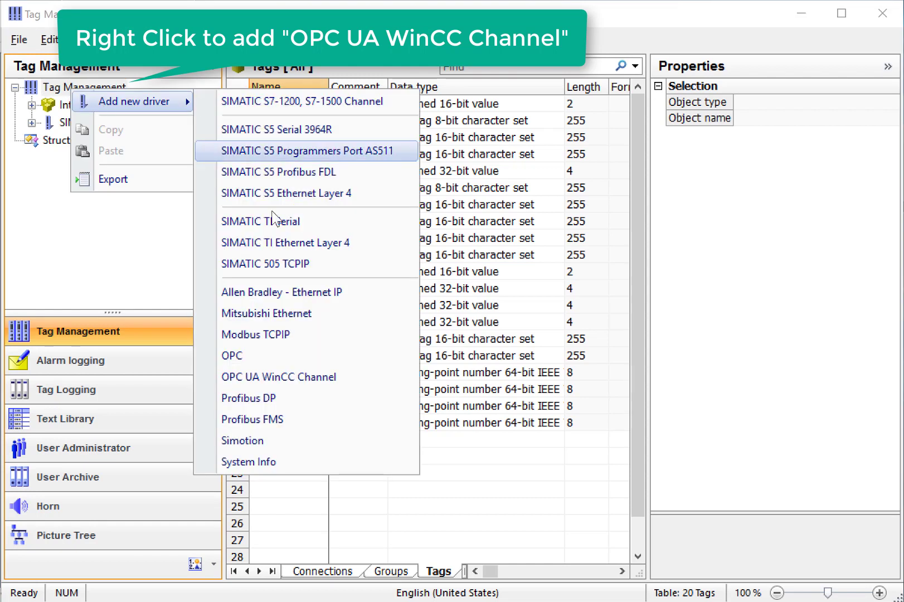
click(264, 384)
Step: Create a new connection under OPC UA Connections, named KepServEx
click(82, 162)
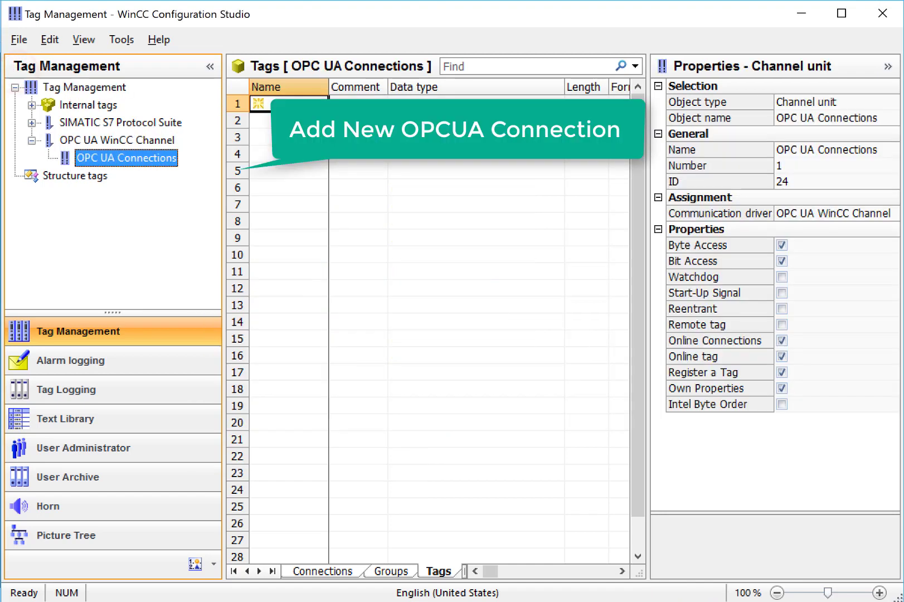
right_click(125, 159)
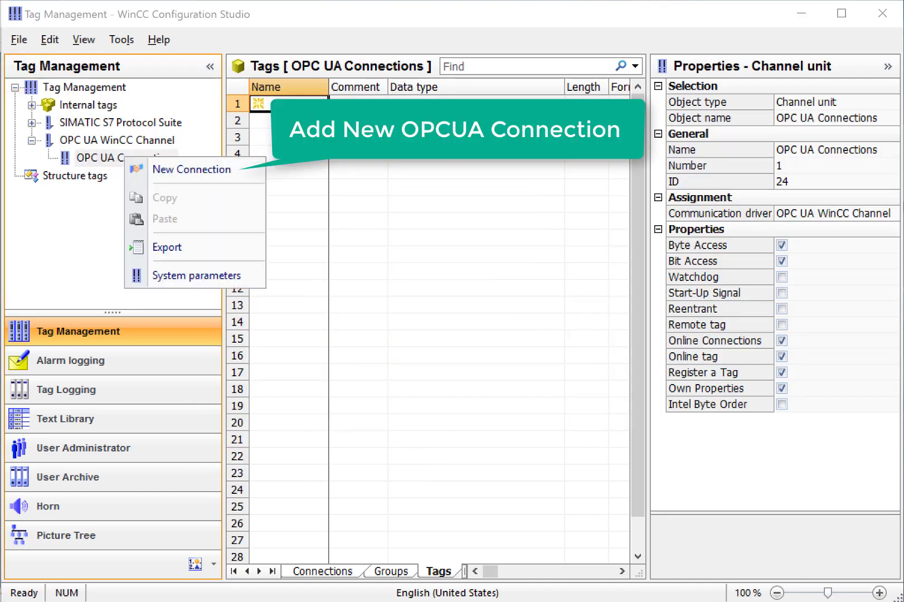
click(162, 169)
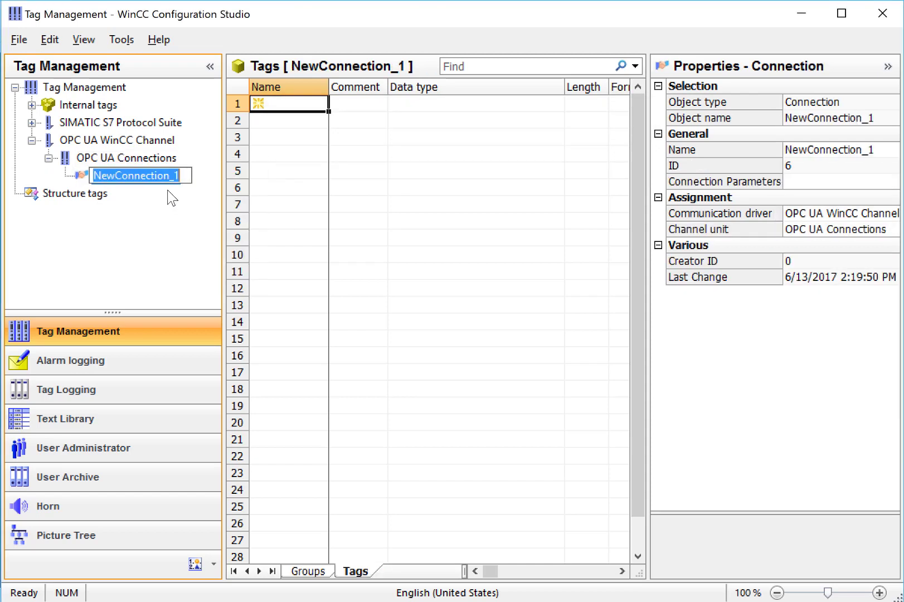
text(KepS)
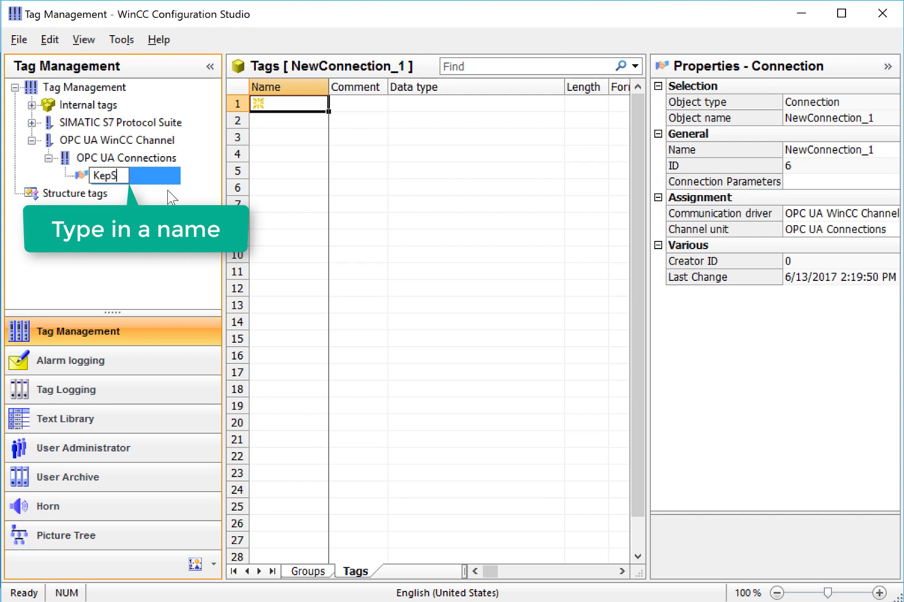
text(ervEx)
Step: Bind KepServEx to KEPServerEX/UA@BOBSDEV at opc.tcp://127.0.0.1:49320, no security, anonymous login
right_click(120, 177)
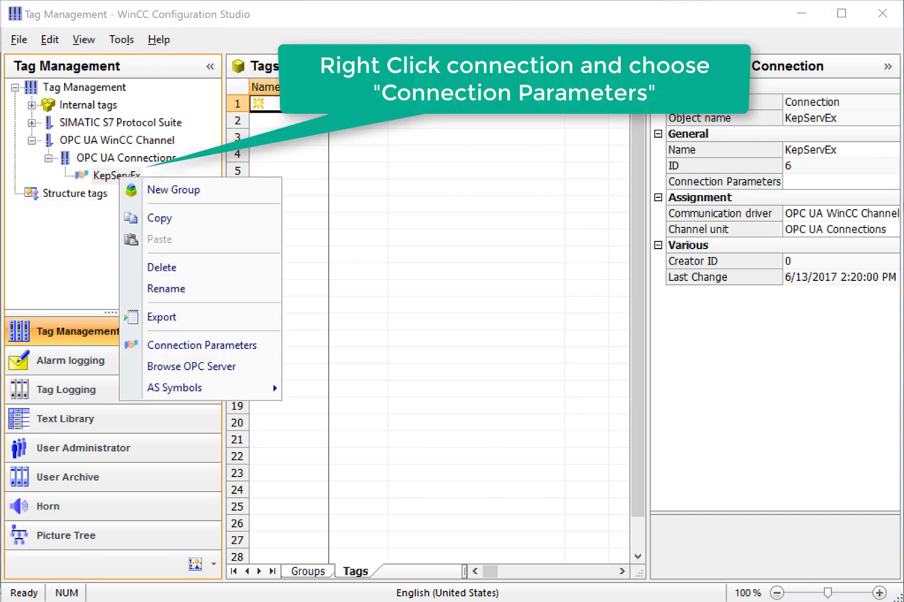
click(205, 346)
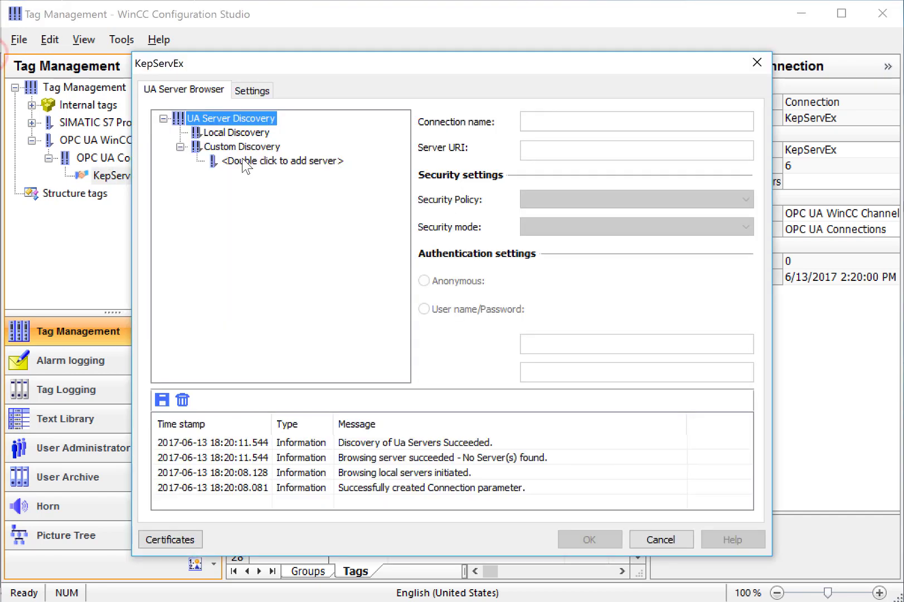
click(244, 162)
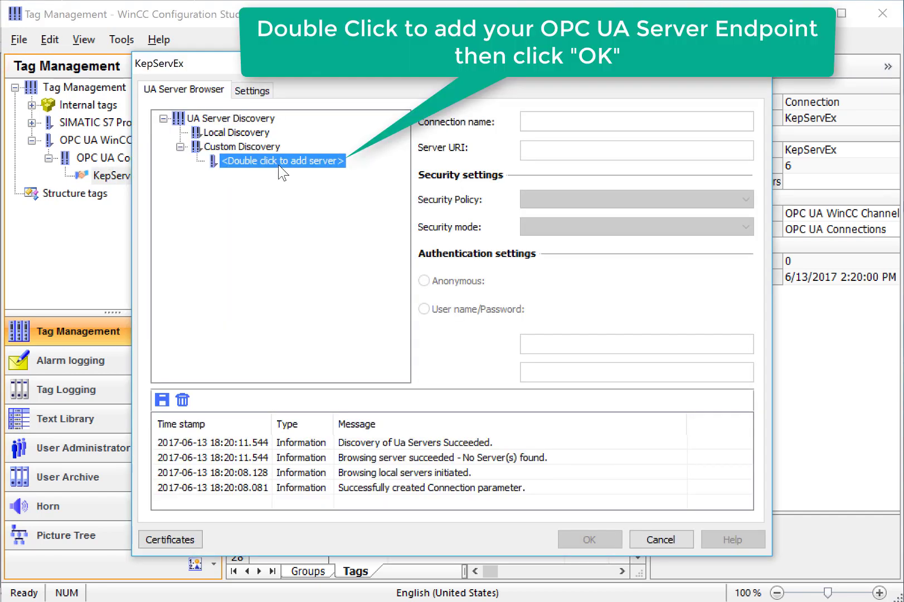
double_click(273, 163)
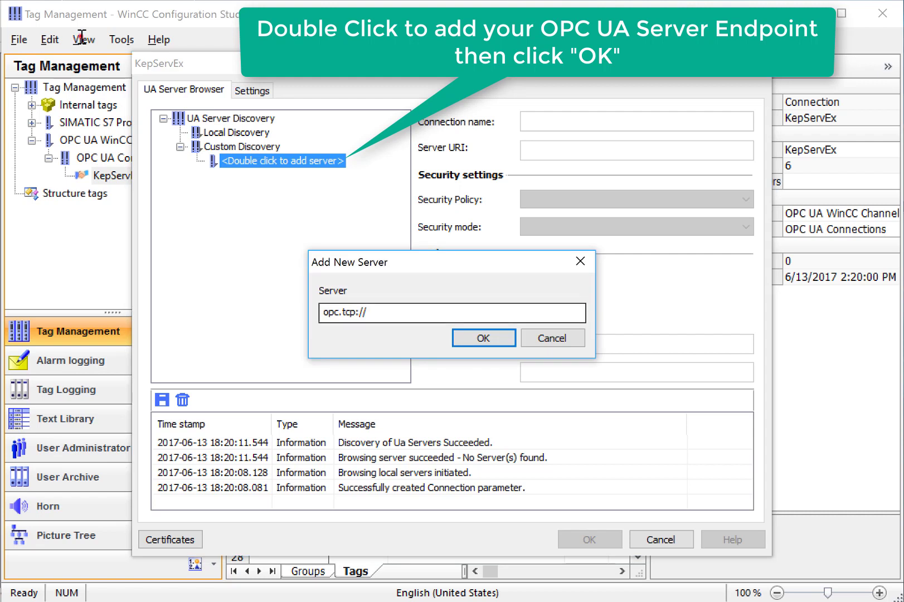
text(opc.tcp://127.0.0.1:49320)
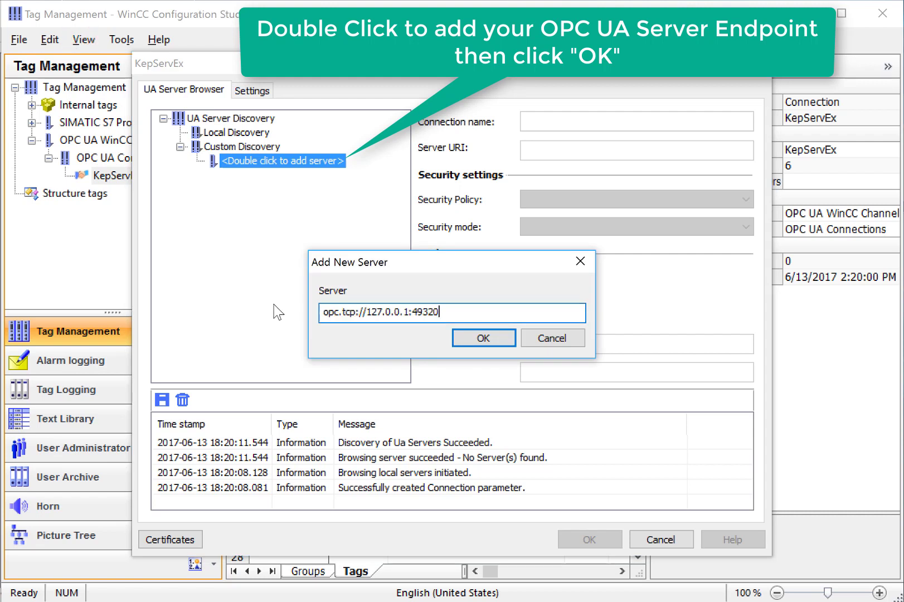
click(480, 338)
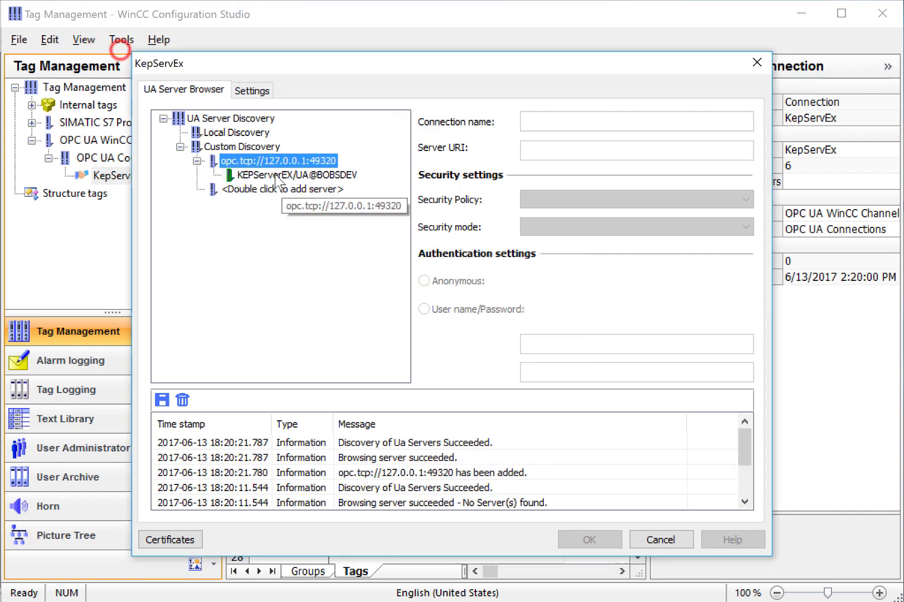
click(247, 175)
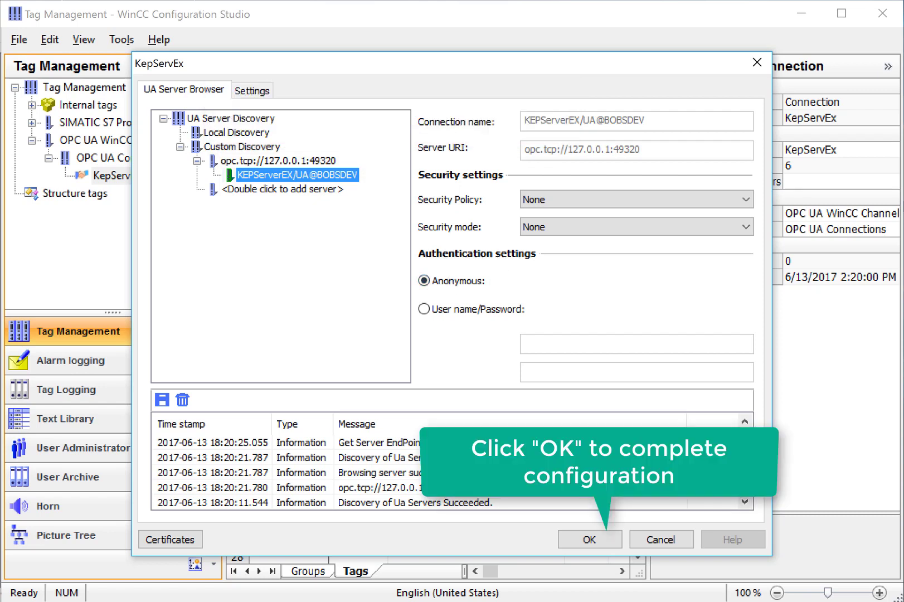
scroll(570, 488, down, 2)
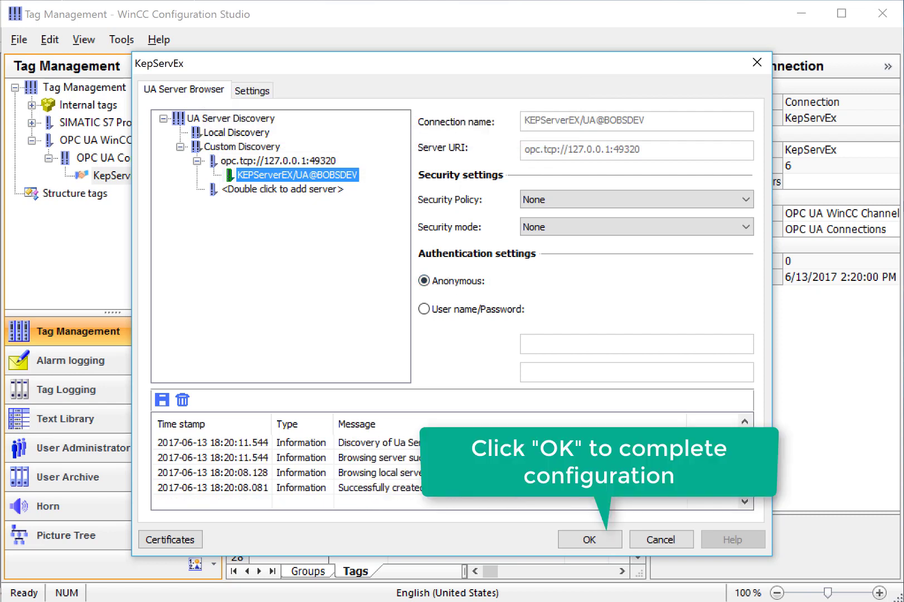
click(589, 539)
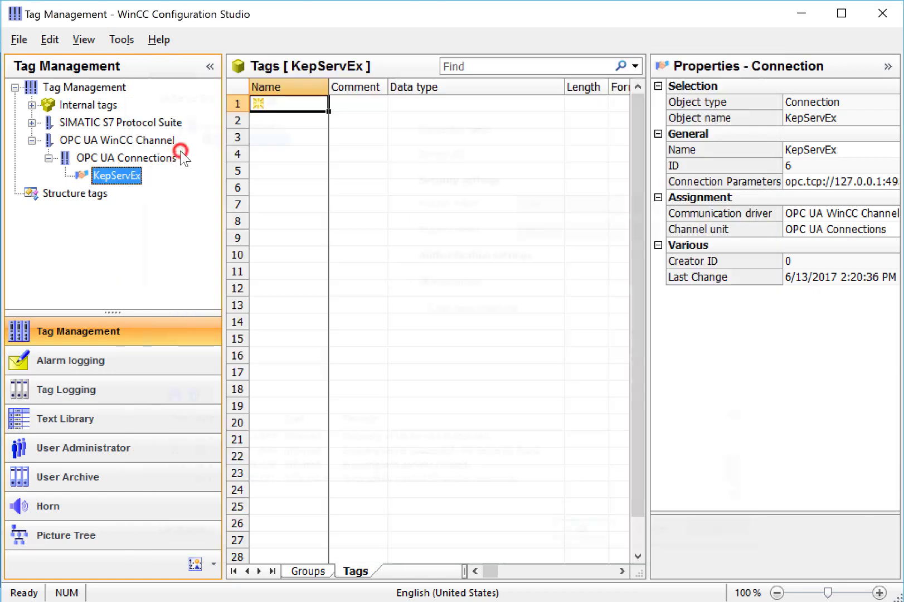
Step: Browse the KepServEx OPC server down to the Channel1 > Device1 > bob folder
right_click(139, 180)
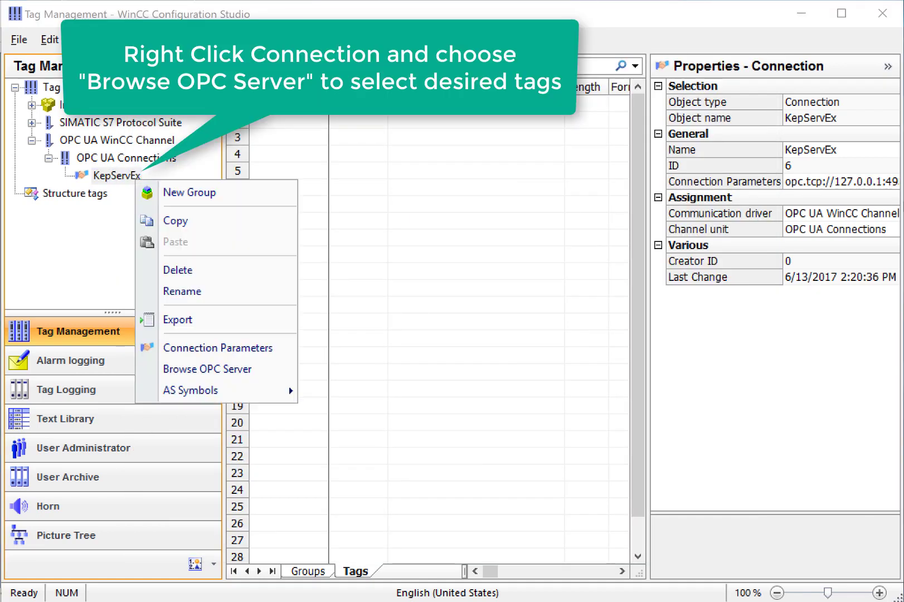
click(227, 369)
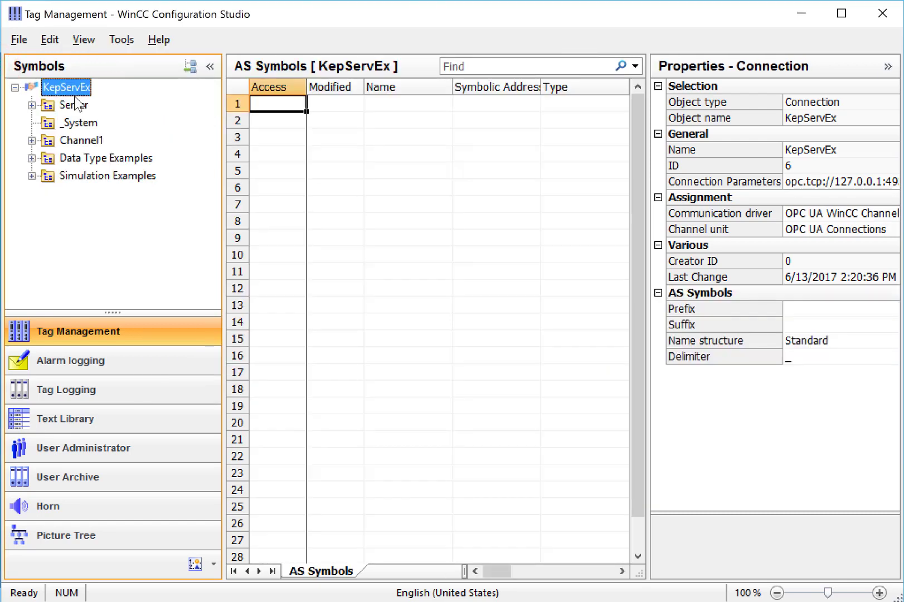
click(73, 143)
click(32, 140)
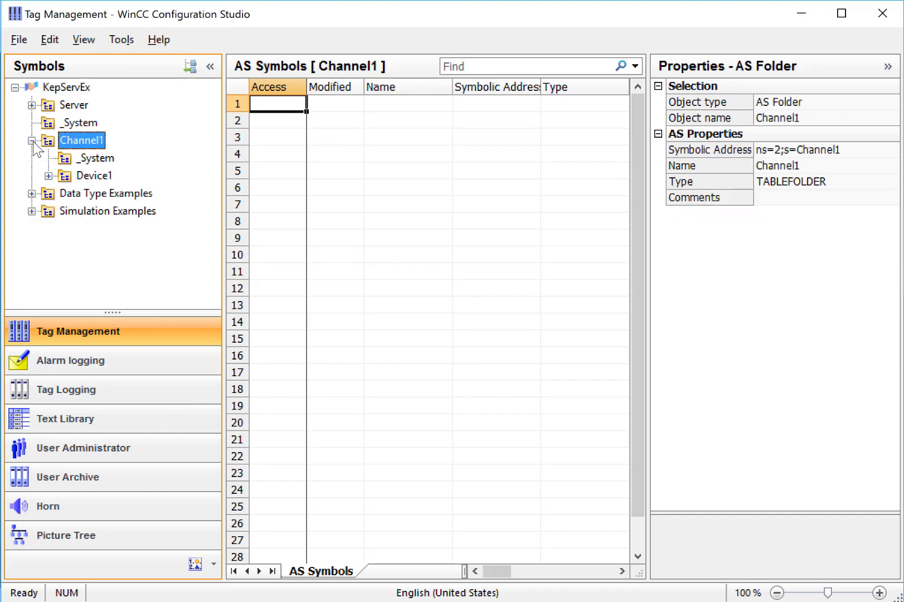
click(66, 180)
click(95, 229)
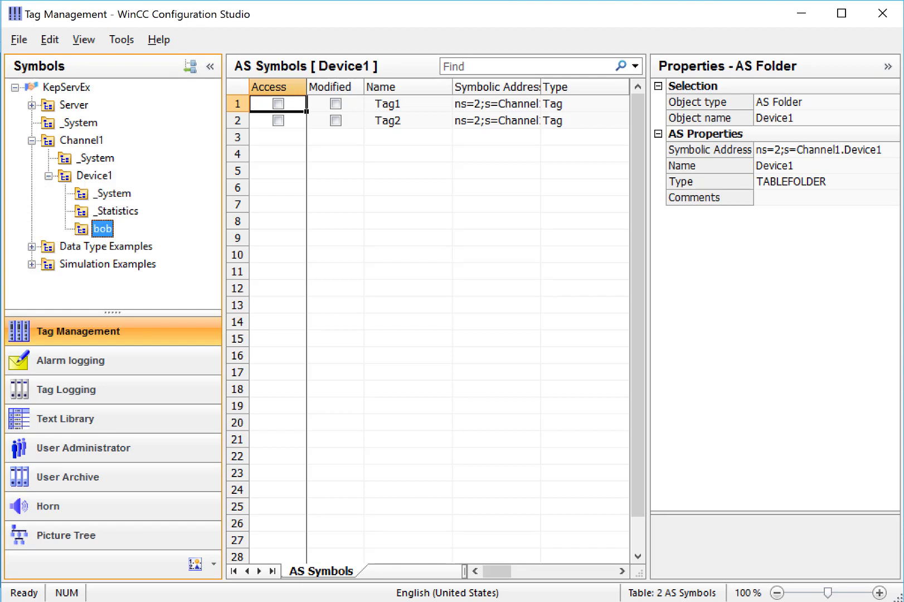
Step: Enable access for test_bool, test_double, test_float and the remaining bob test tags
click(278, 103)
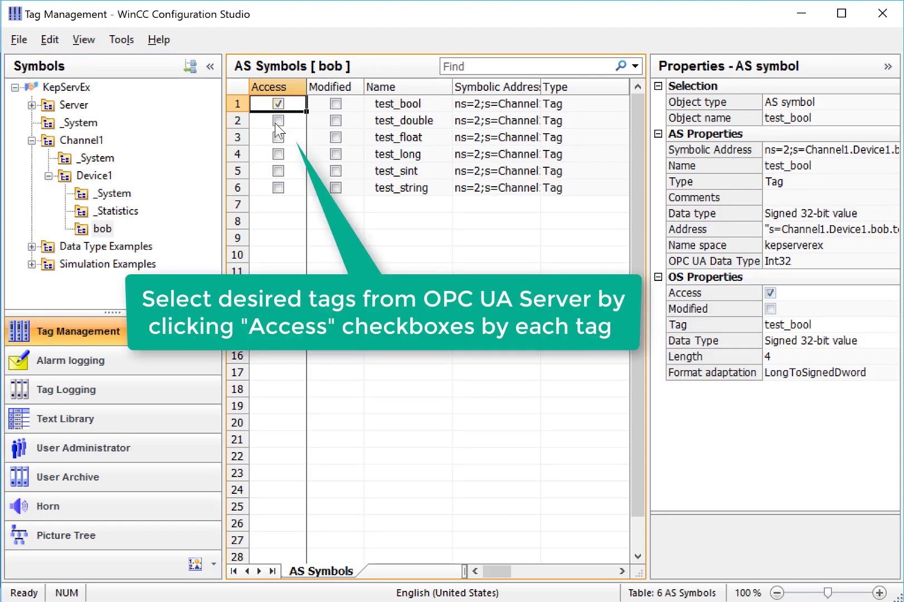
click(279, 125)
click(280, 121)
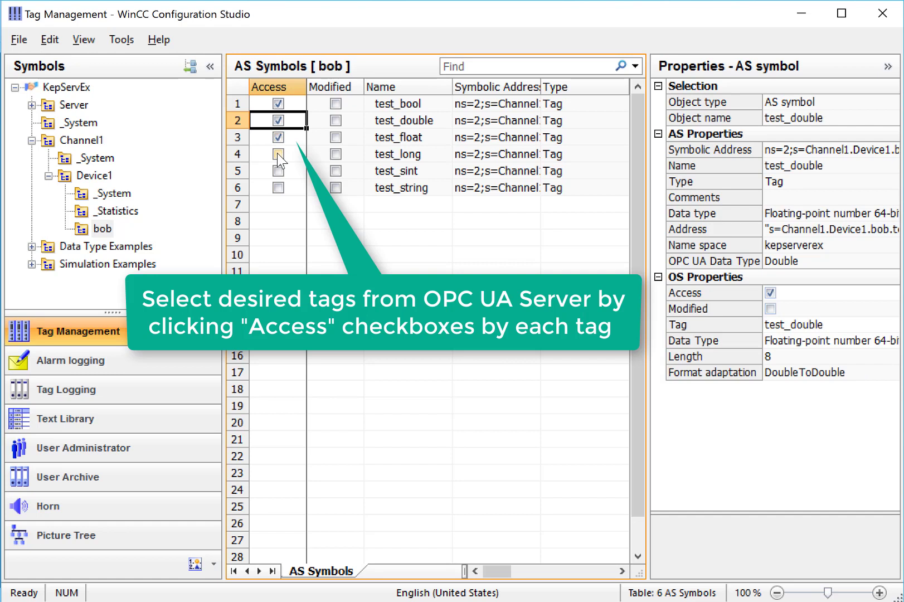
click(278, 171)
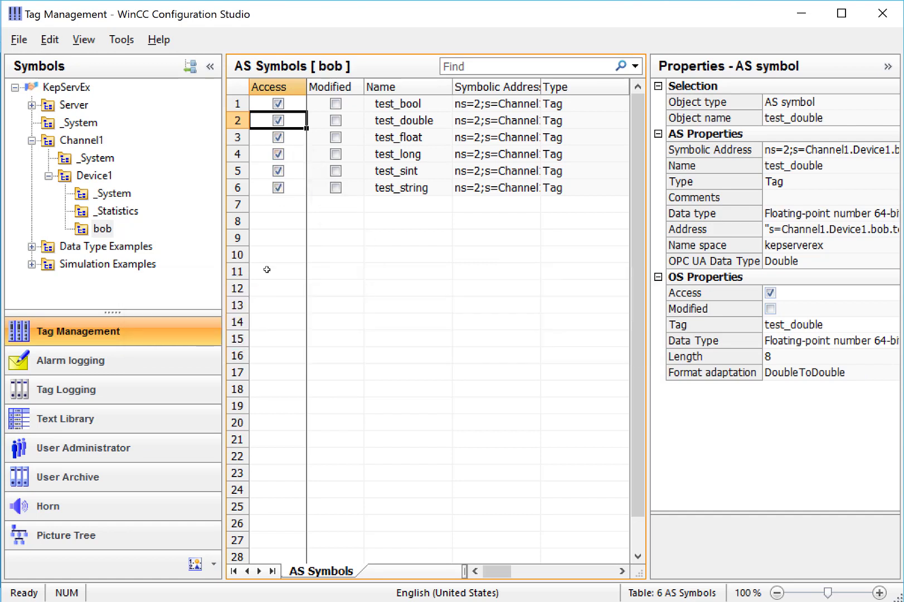
Step: Return to Tag Management and select KepServEx to list test_bool through test_string
click(190, 68)
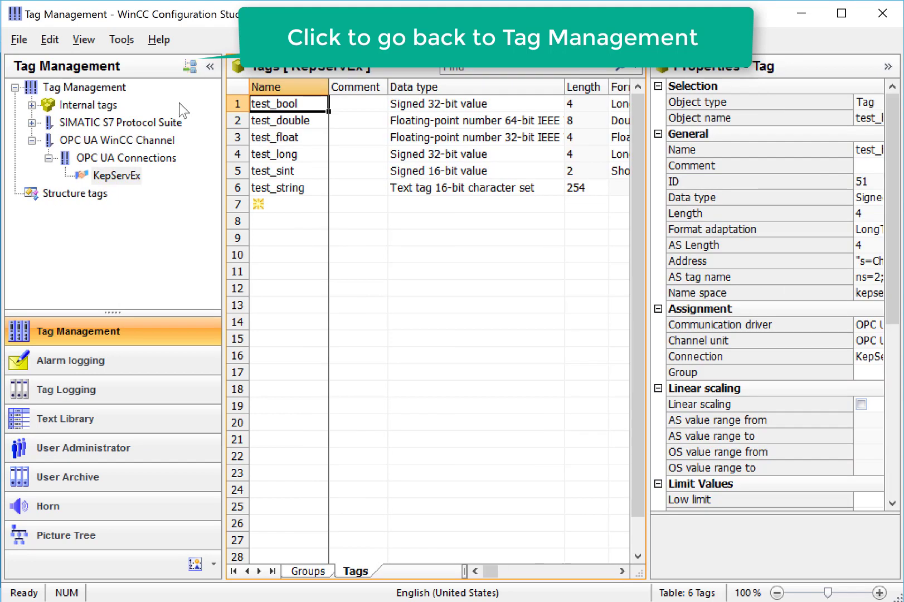
click(110, 175)
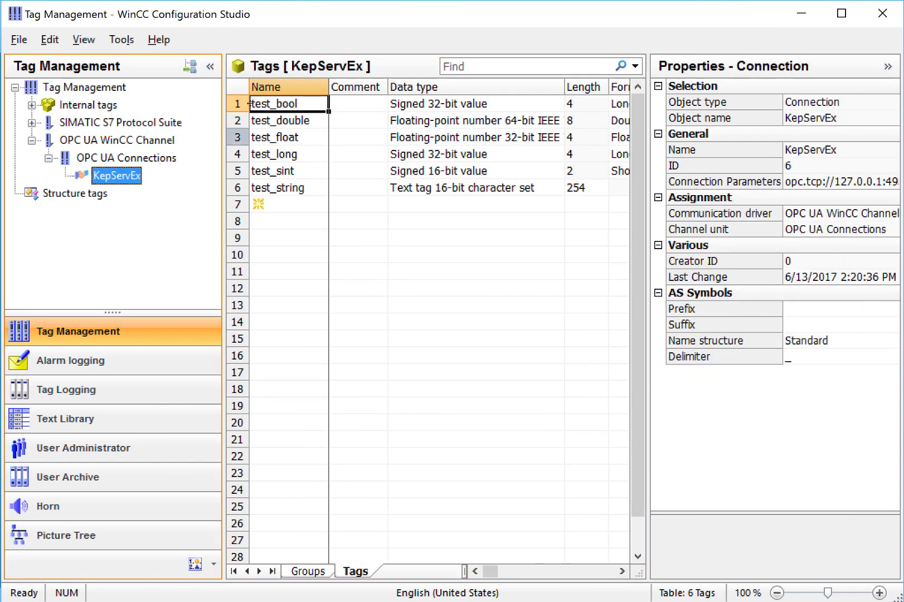